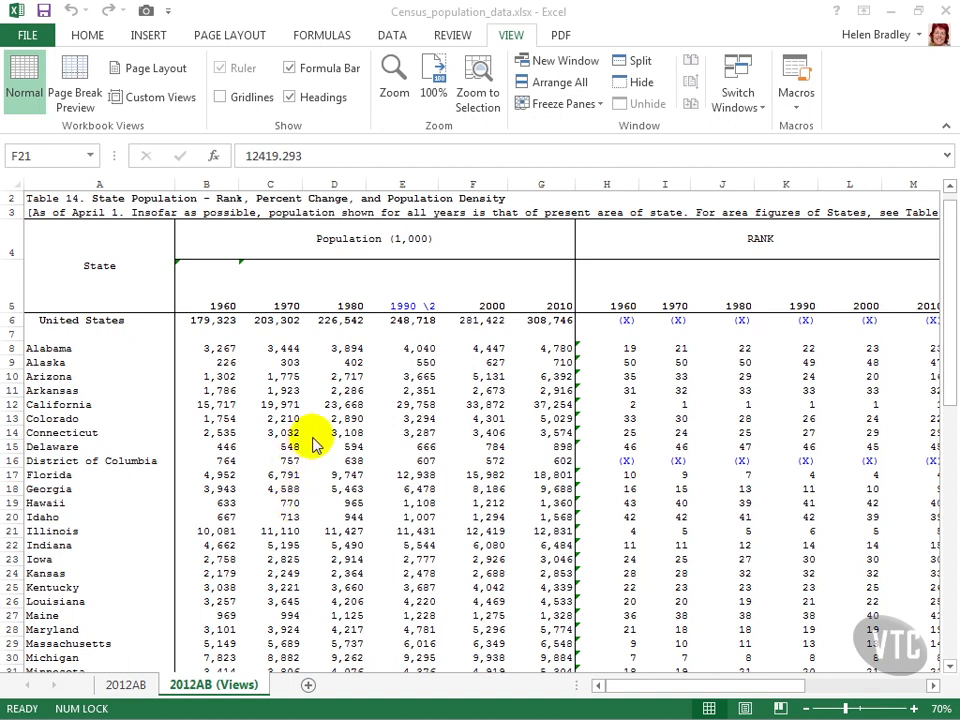
# Save the full sheet as a custom view named "All the data", including print settings and hidden rows, columns and filter settings.
pyautogui.click(513, 38)
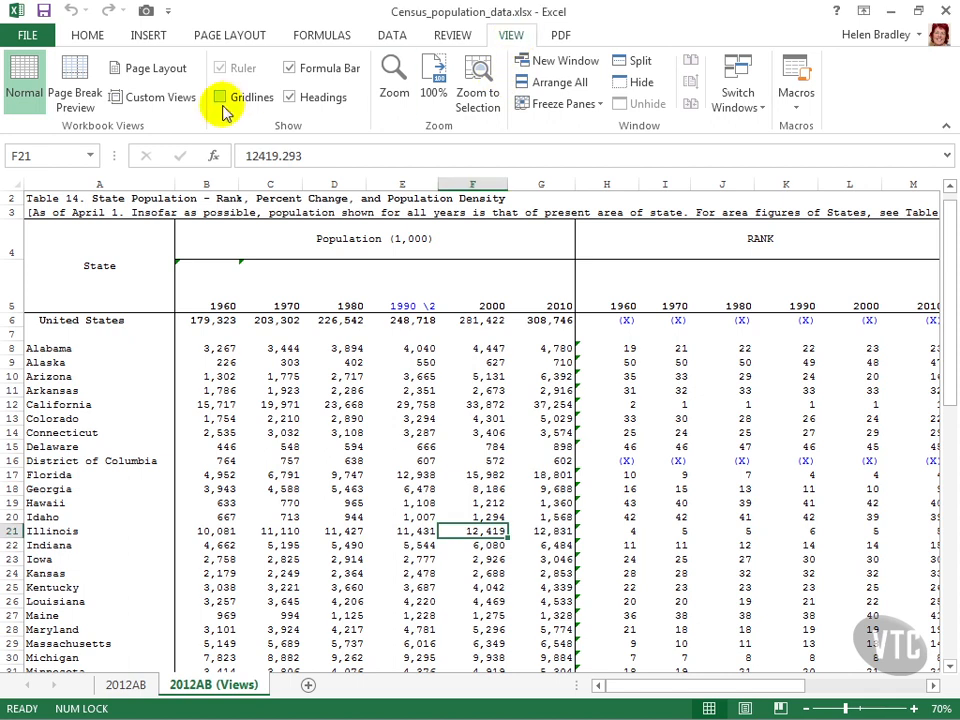
pyautogui.click(146, 96)
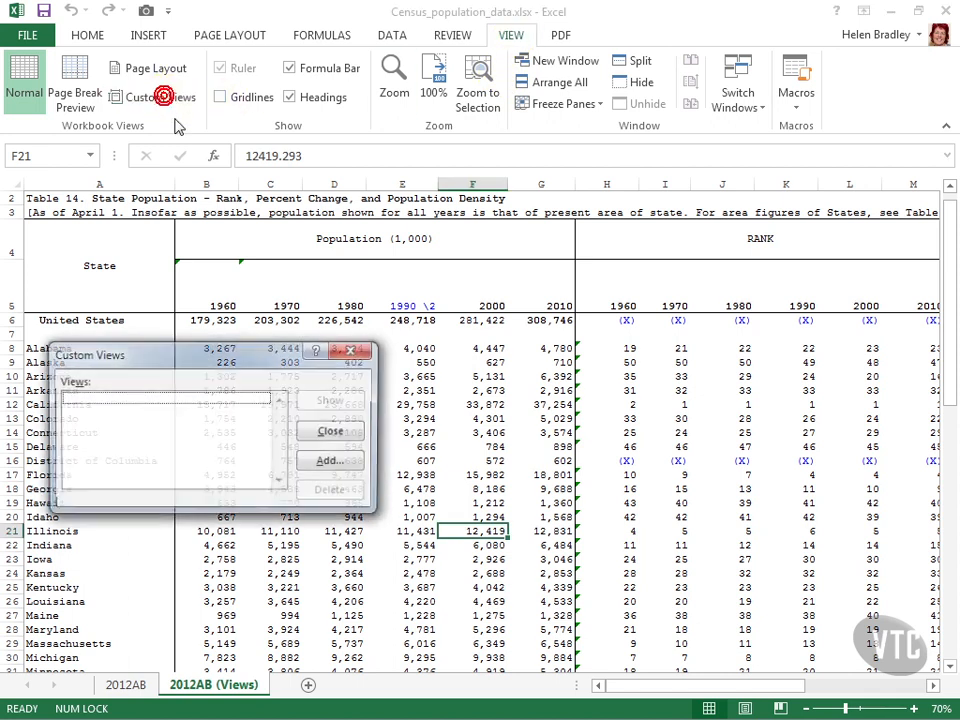
pyautogui.click(328, 464)
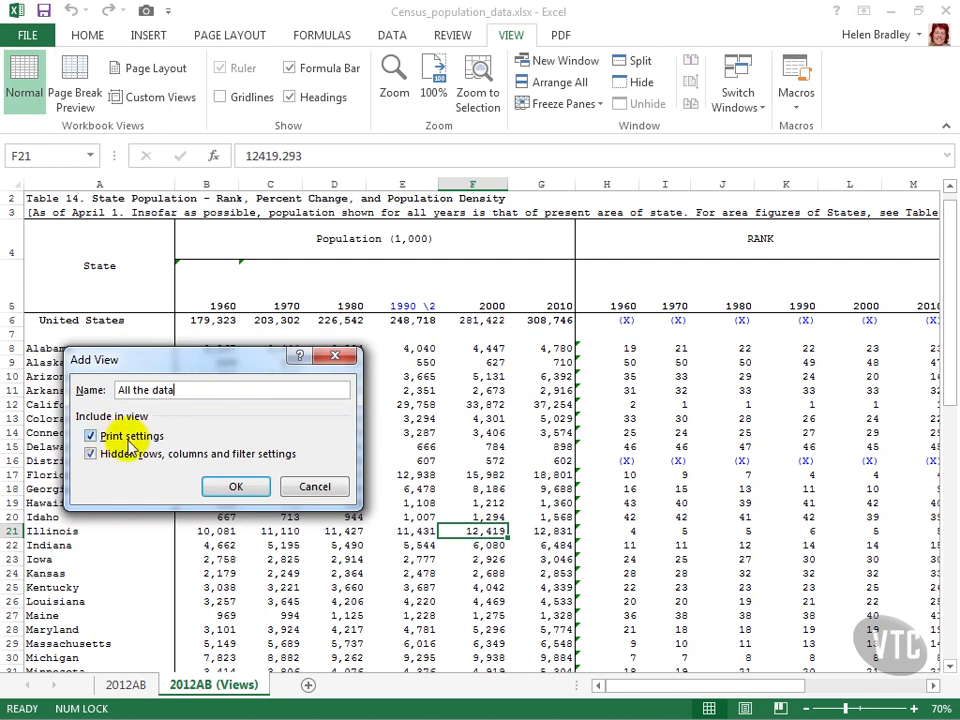
pyautogui.click(219, 487)
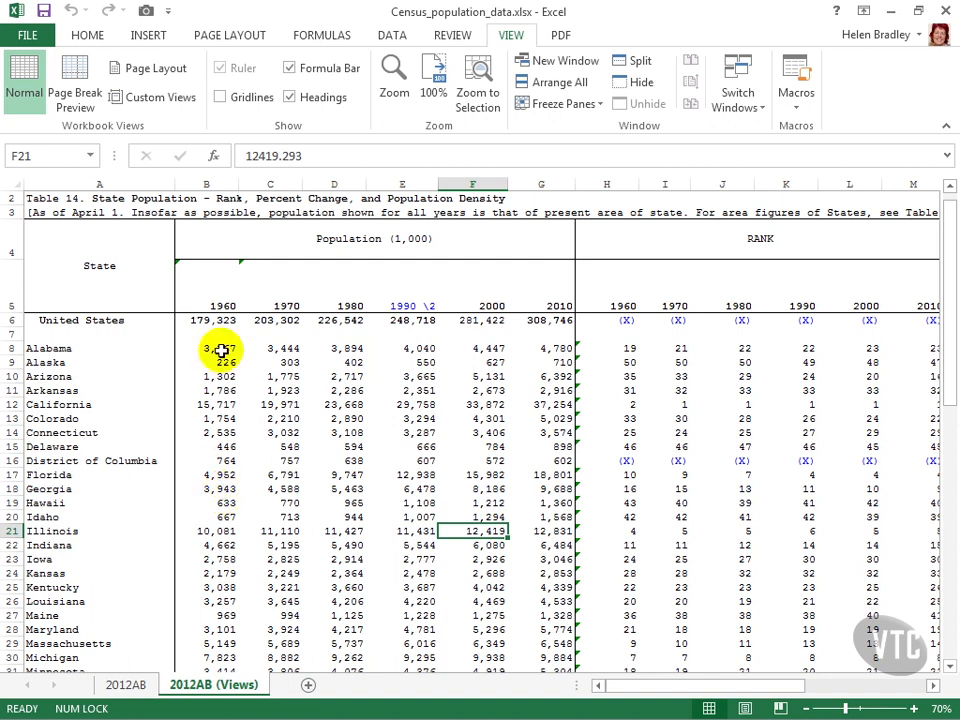
# Hide the 1960 to 1990 columns of the Population (B to E) and Rank (H to K) sections.
pyautogui.moveTo(208, 185); pyautogui.dragTo(388, 182)
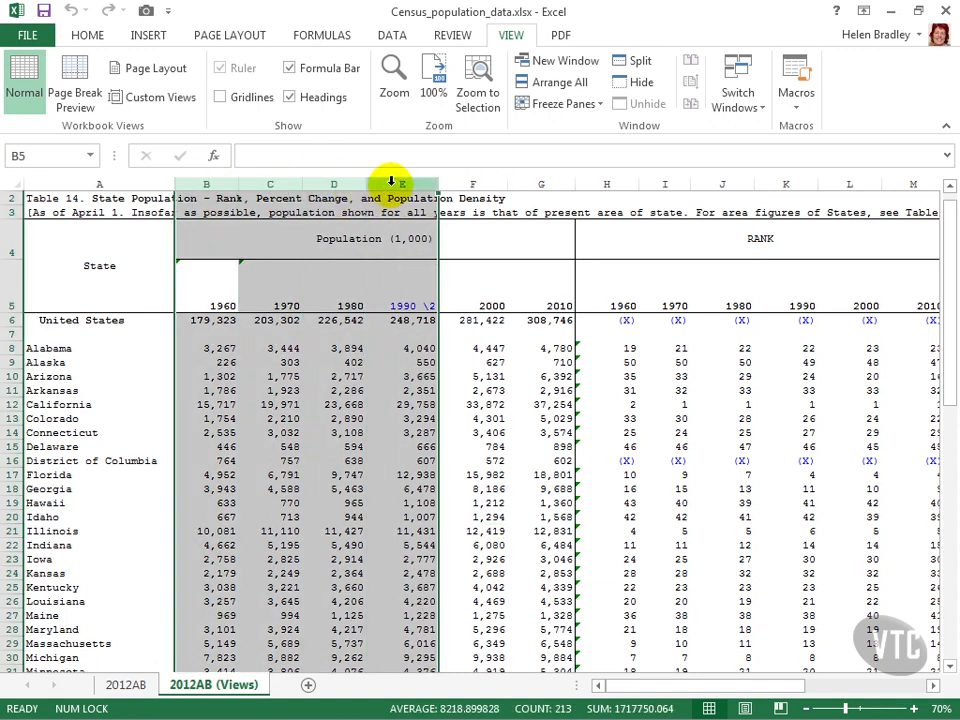
pyautogui.rightClick(339, 397)
pyautogui.click(383, 645)
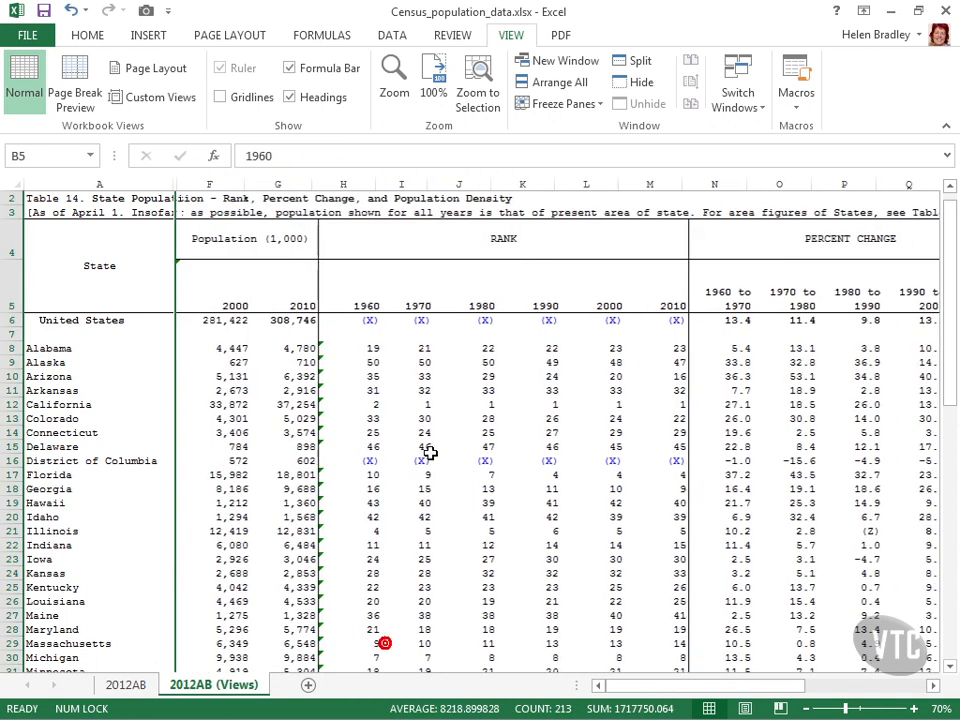
pyautogui.click(360, 186)
pyautogui.moveTo(362, 186); pyautogui.dragTo(514, 188)
pyautogui.rightClick(446, 342)
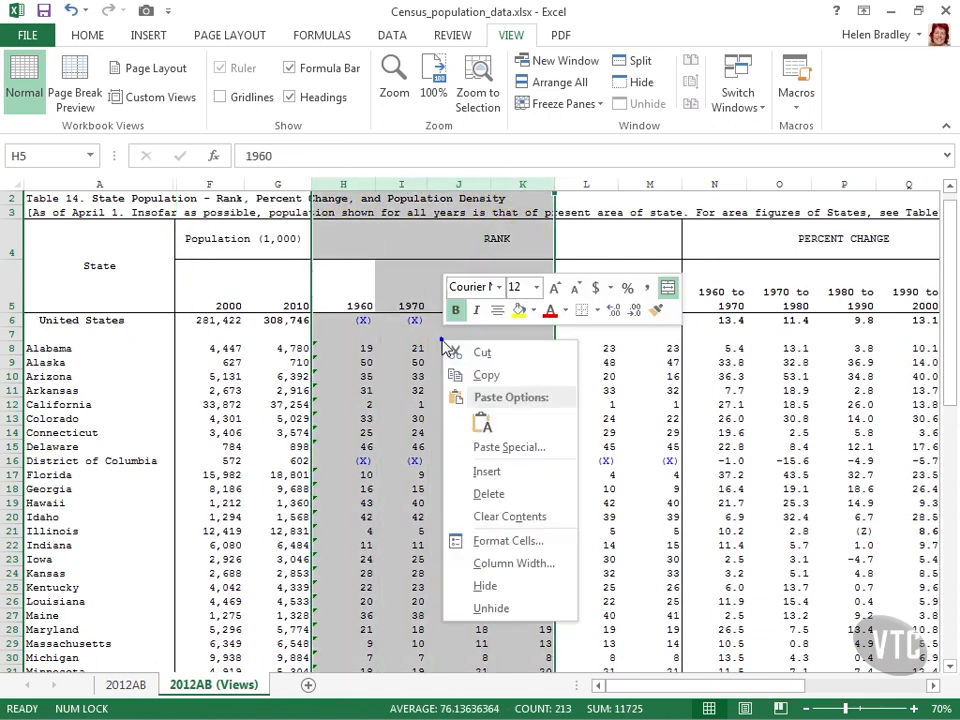
pyautogui.click(490, 584)
# Hide the Percent Change columns N to P and the 1960 to 1990 population-per-square-mile columns S to V.
pyautogui.click(476, 186)
pyautogui.moveTo(515, 189); pyautogui.dragTo(606, 193)
pyautogui.rightClick(572, 486)
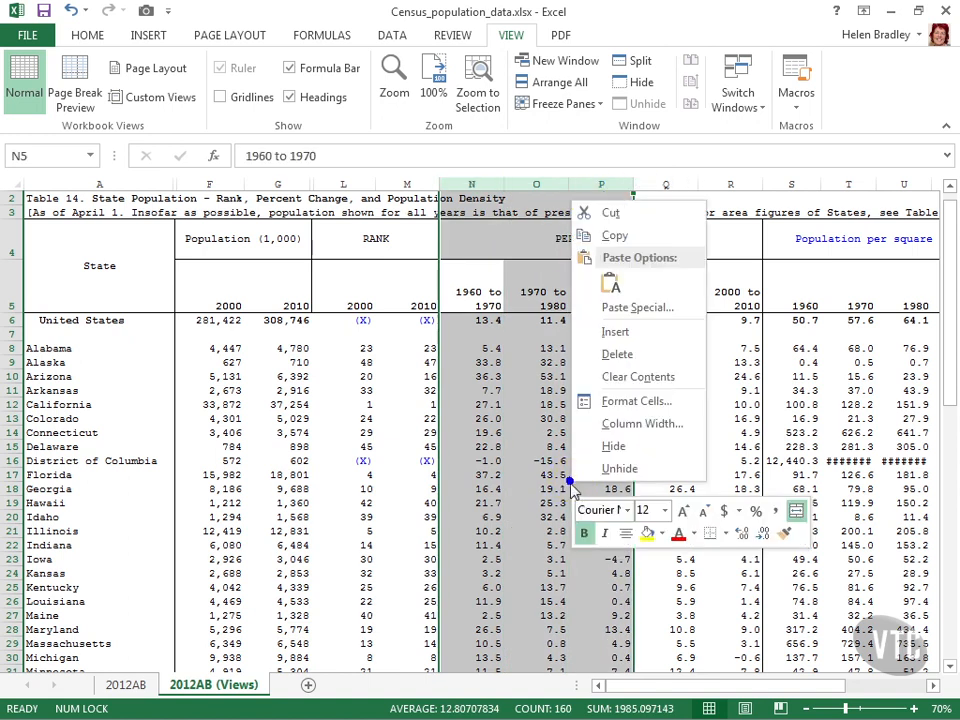
pyautogui.click(613, 446)
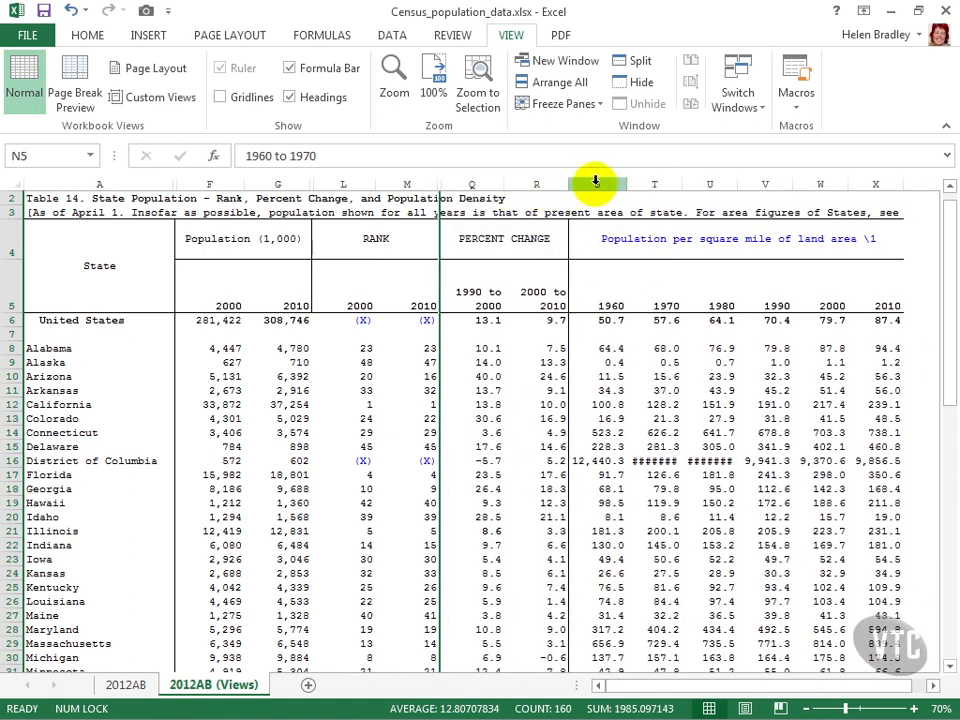
pyautogui.moveTo(612, 184); pyautogui.dragTo(741, 186)
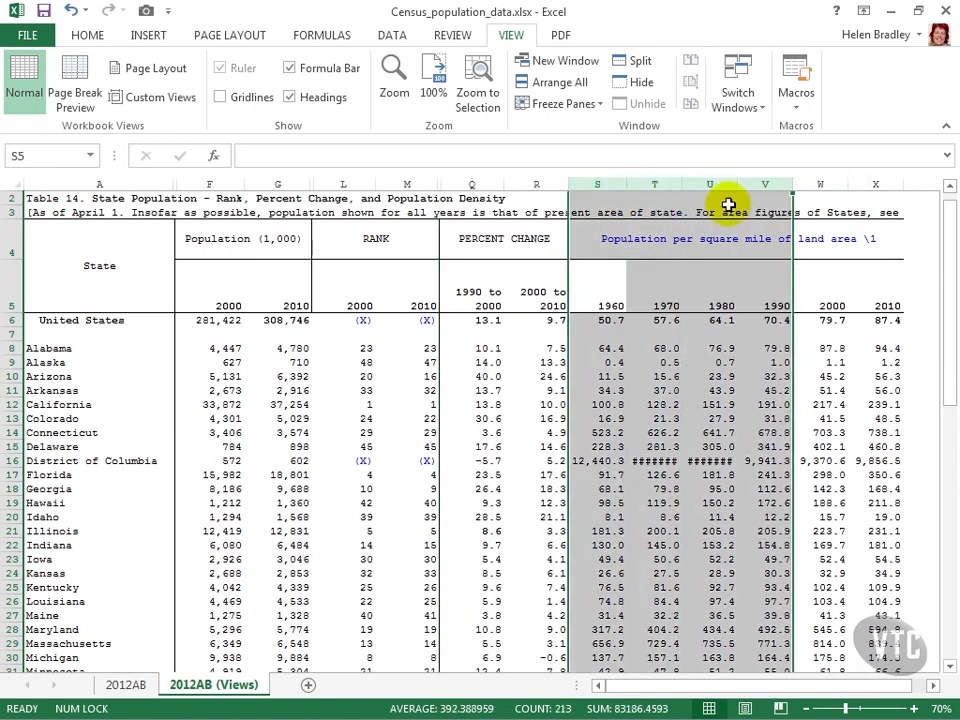
pyautogui.rightClick(668, 388)
pyautogui.click(712, 632)
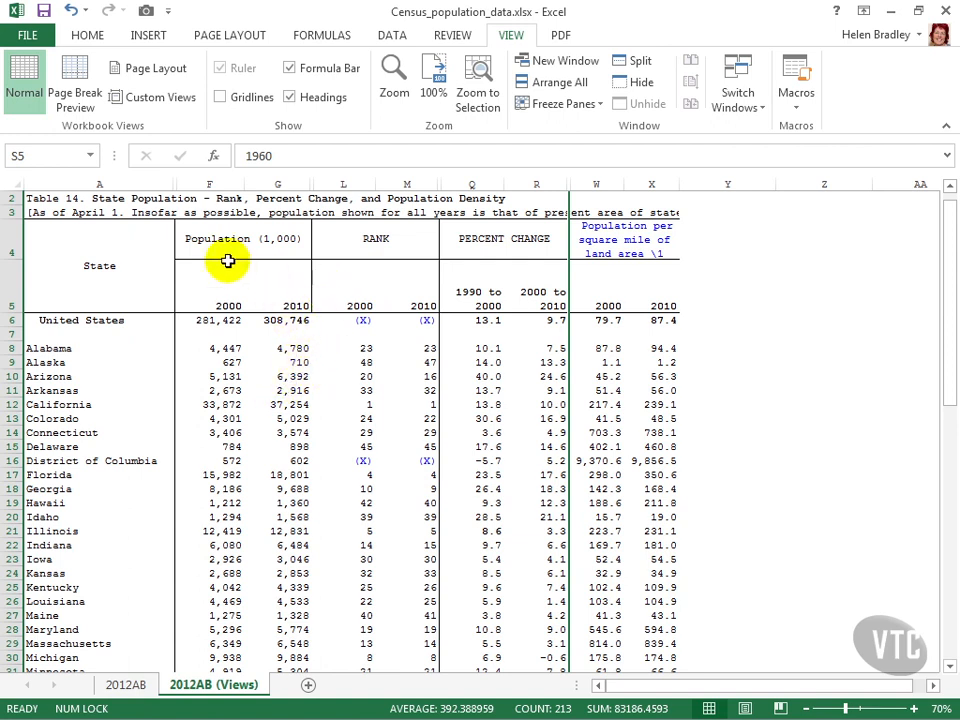
# Add a page header with the current date in its right section.
pyautogui.click(140, 38)
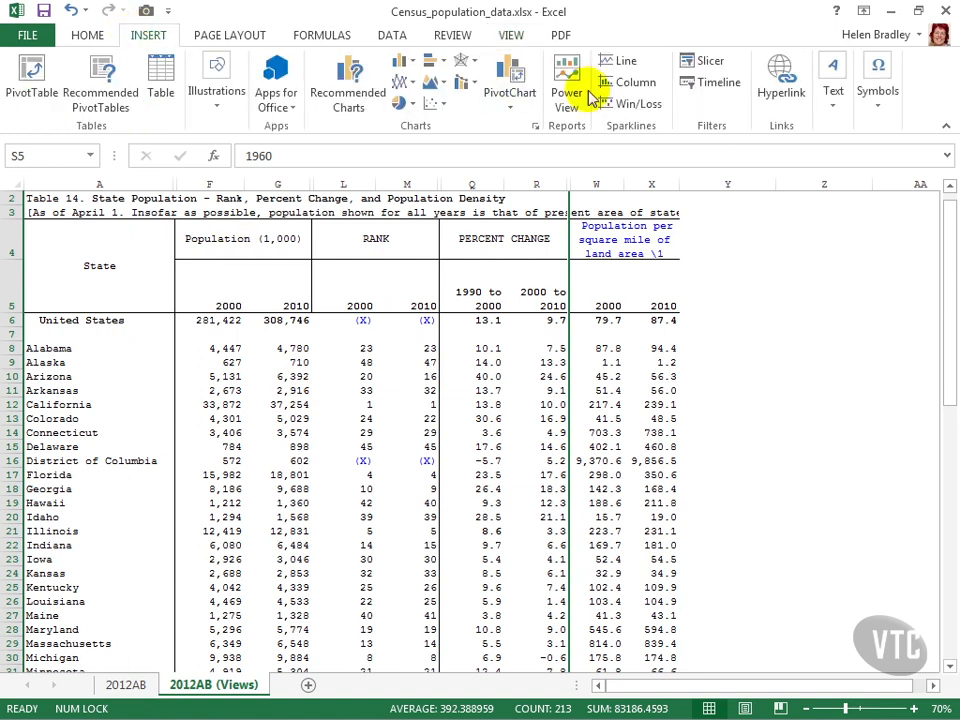
pyautogui.click(831, 95)
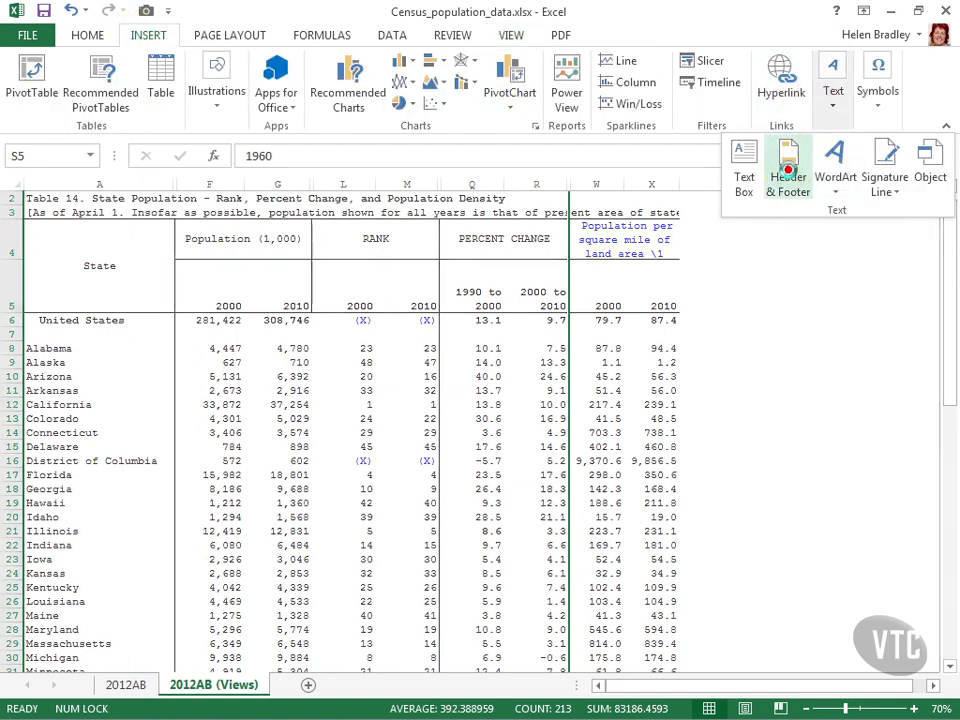
pyautogui.click(790, 160)
pyautogui.click(615, 317)
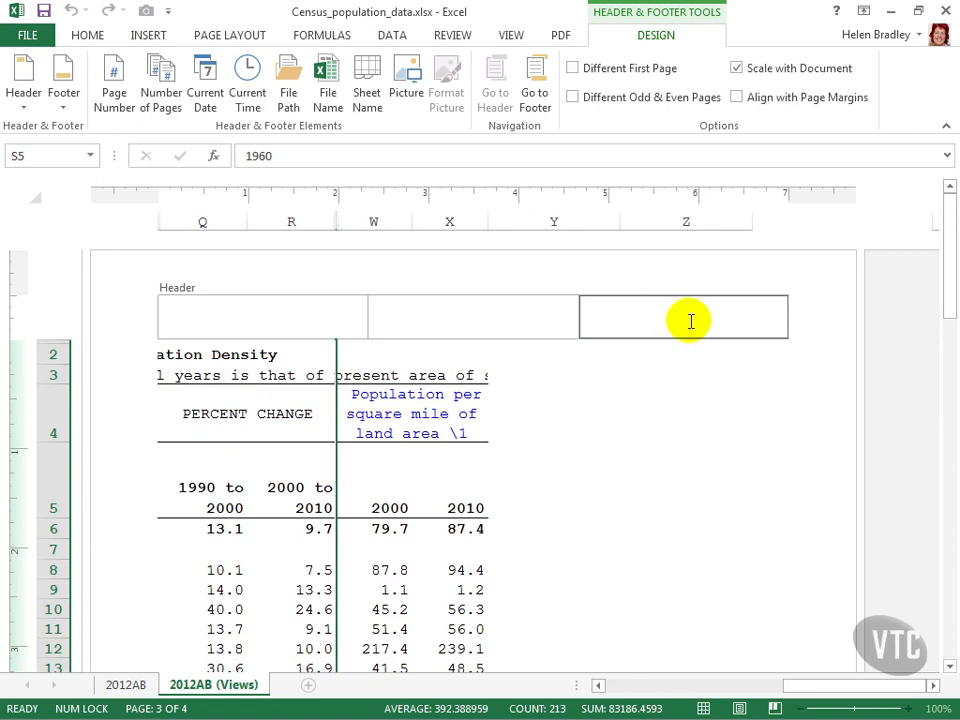
pyautogui.click(204, 94)
# Insert the file path in the left section of the page footer and return the sheet to Normal view.
pyautogui.moveTo(949, 279); pyautogui.dragTo(949, 462)
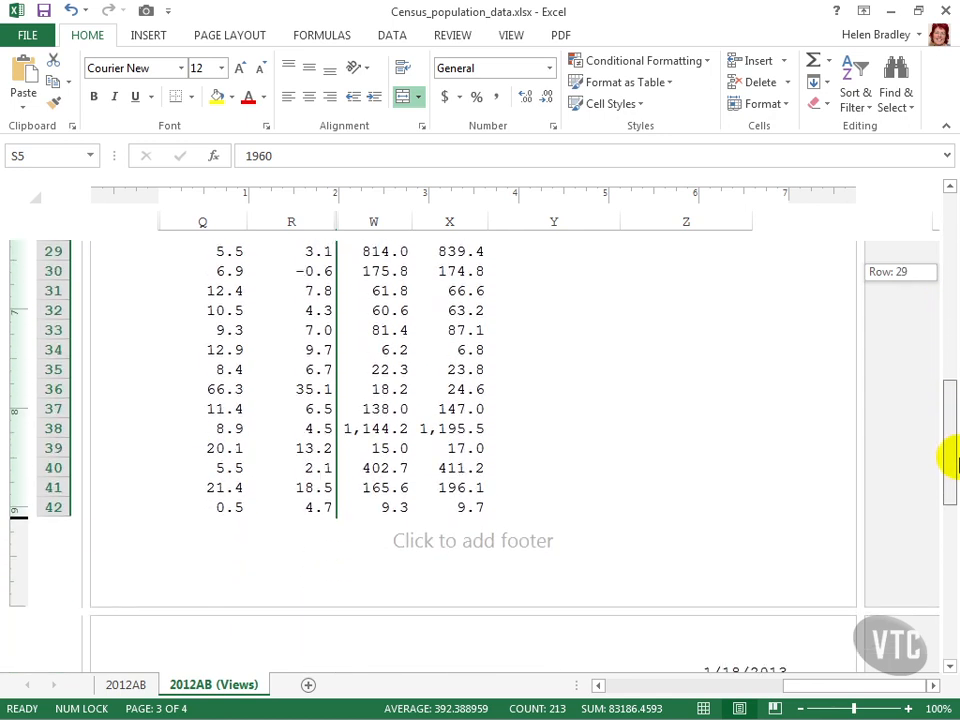
pyautogui.click(203, 540)
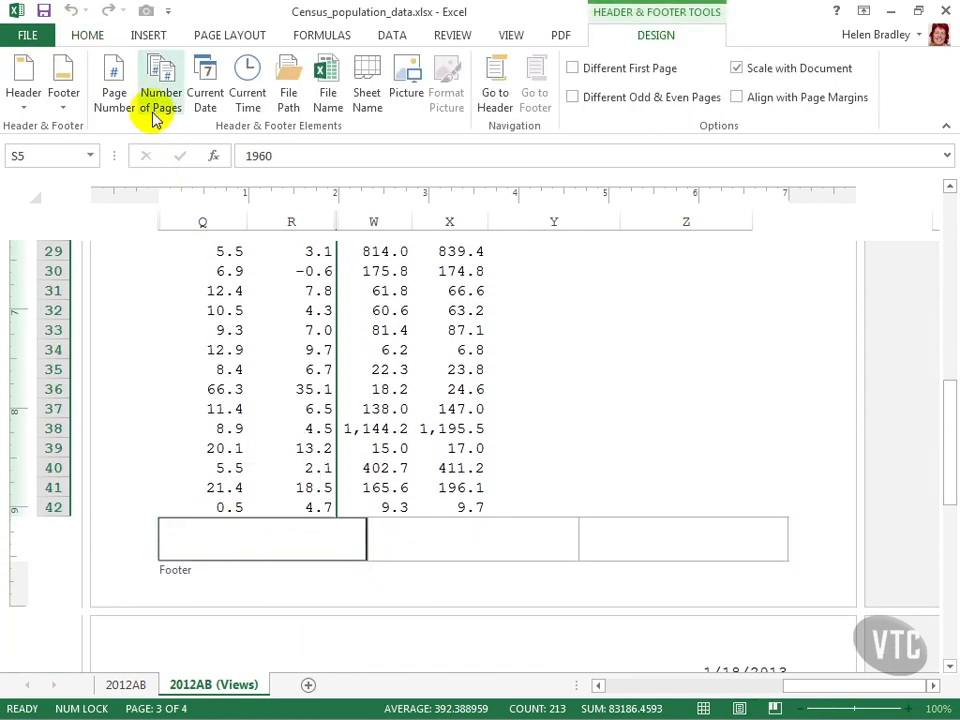
pyautogui.click(286, 96)
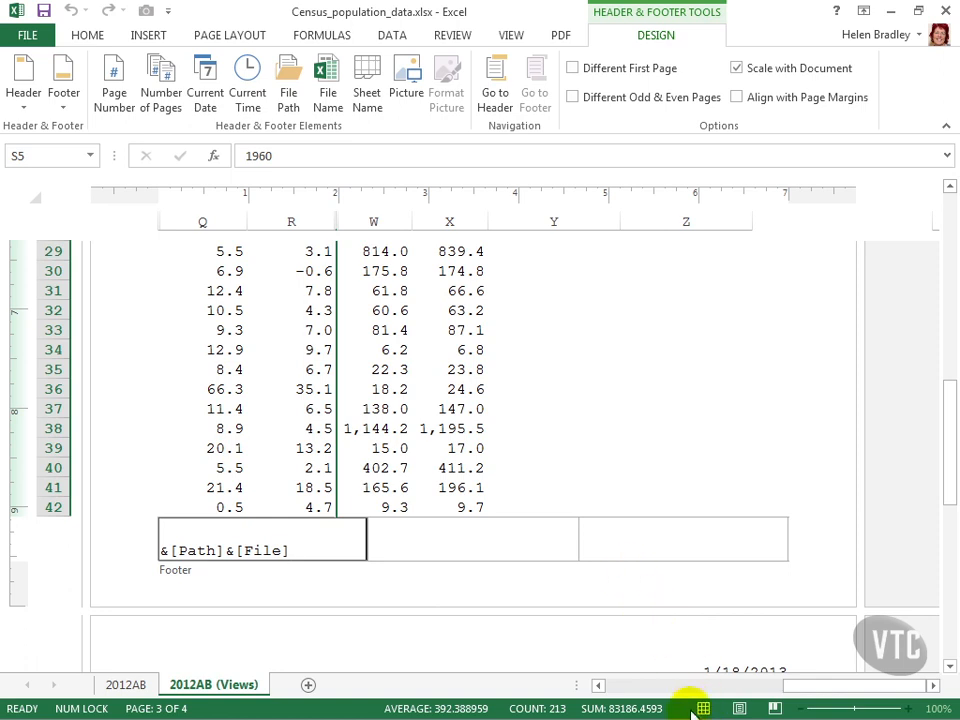
pyautogui.click(468, 341)
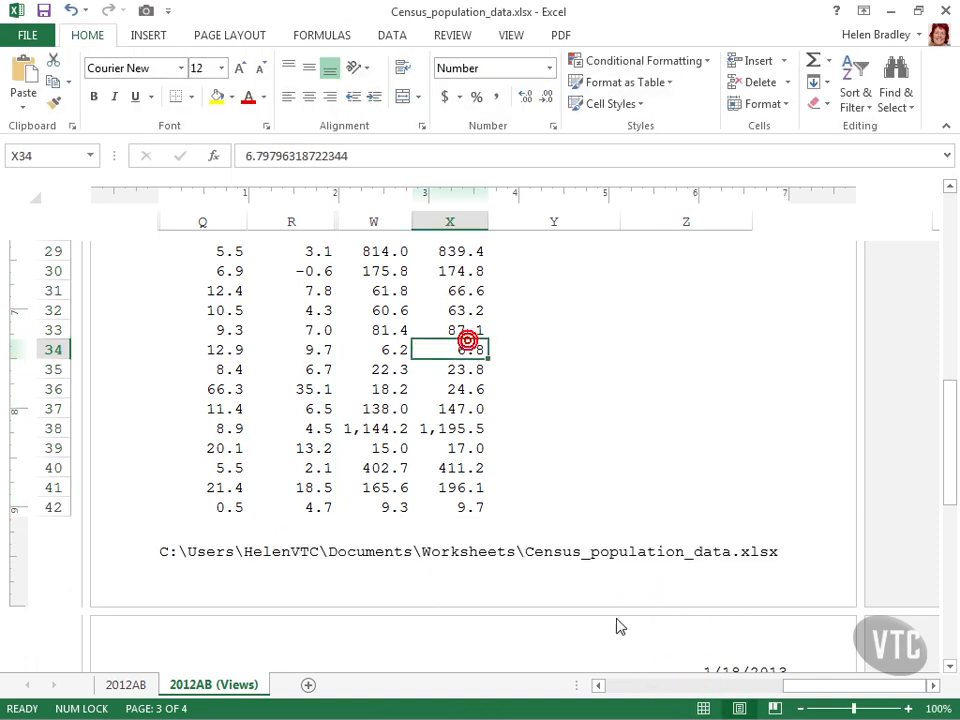
pyautogui.click(703, 709)
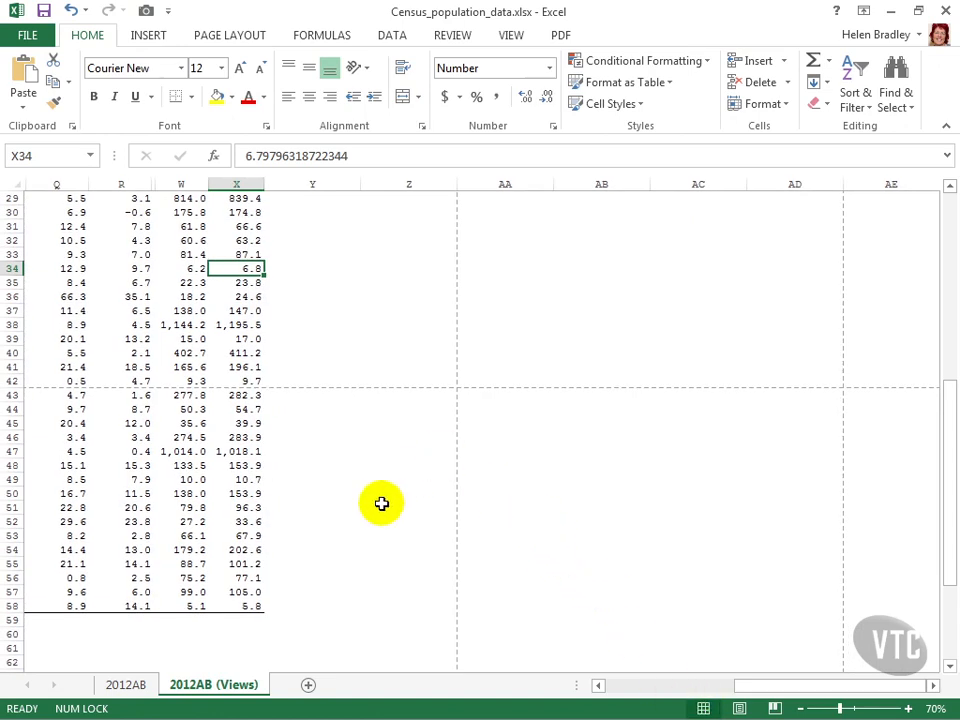
# Save the reduced layout as a custom view named "2000-2010", including print settings and hidden rows, columns and filter settings.
pyautogui.moveTo(720, 688); pyautogui.dragTo(604, 686)
pyautogui.moveTo(953, 430); pyautogui.dragTo(936, 229)
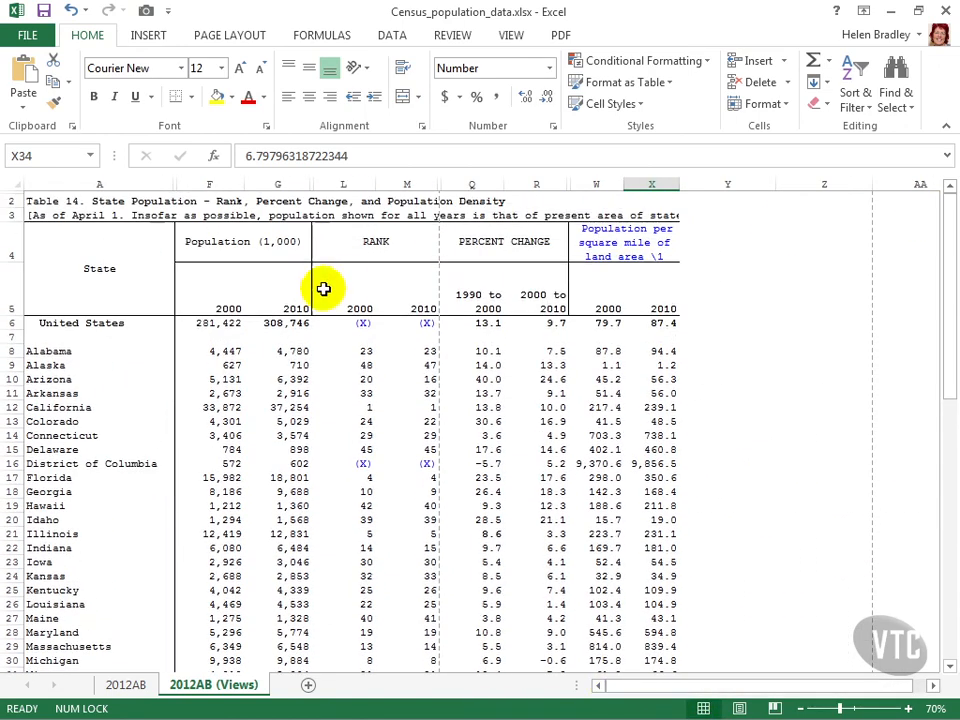
pyautogui.click(511, 36)
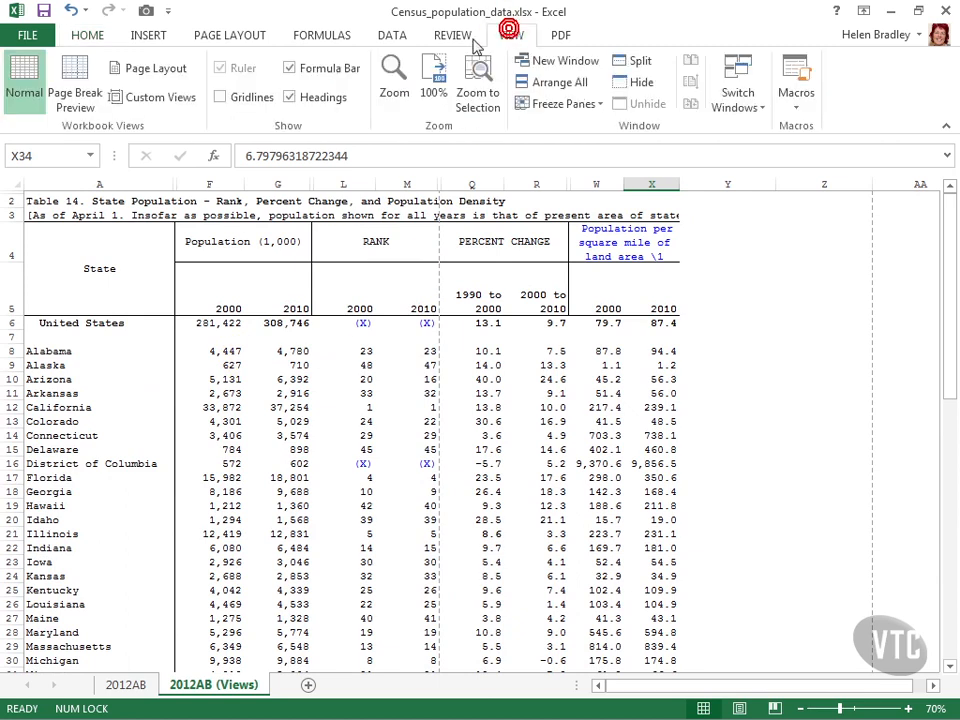
pyautogui.click(135, 95)
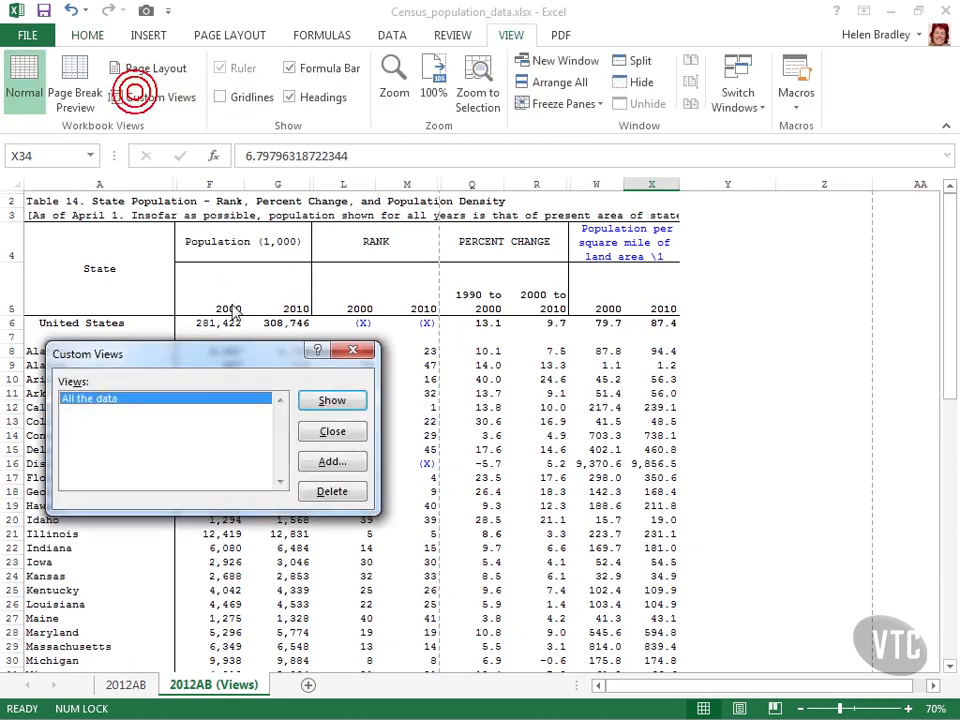
pyautogui.click(328, 463)
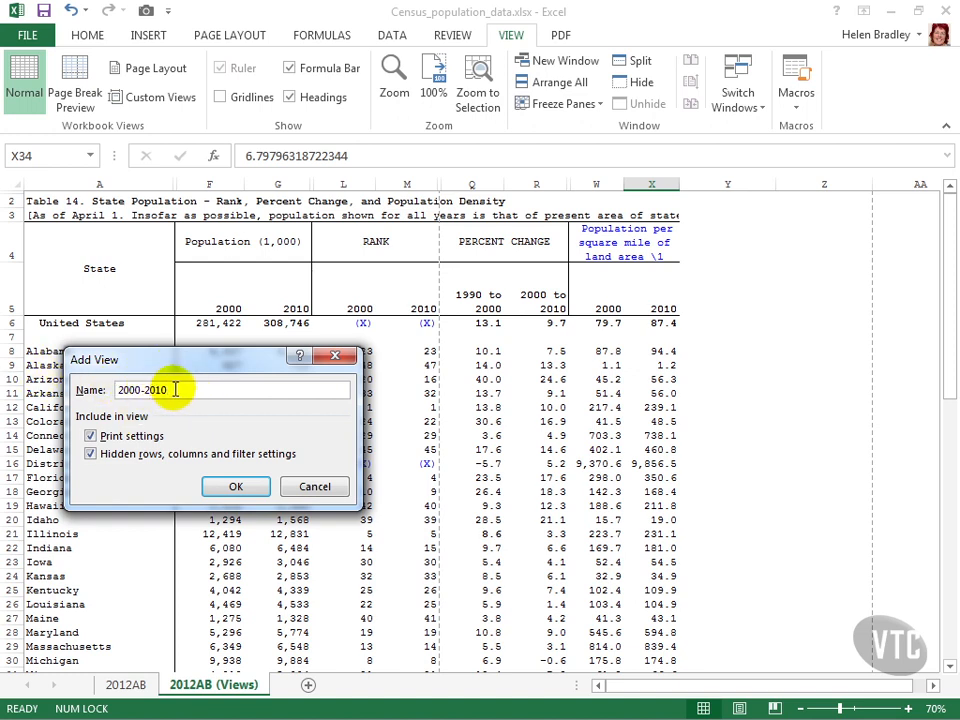
pyautogui.click(238, 487)
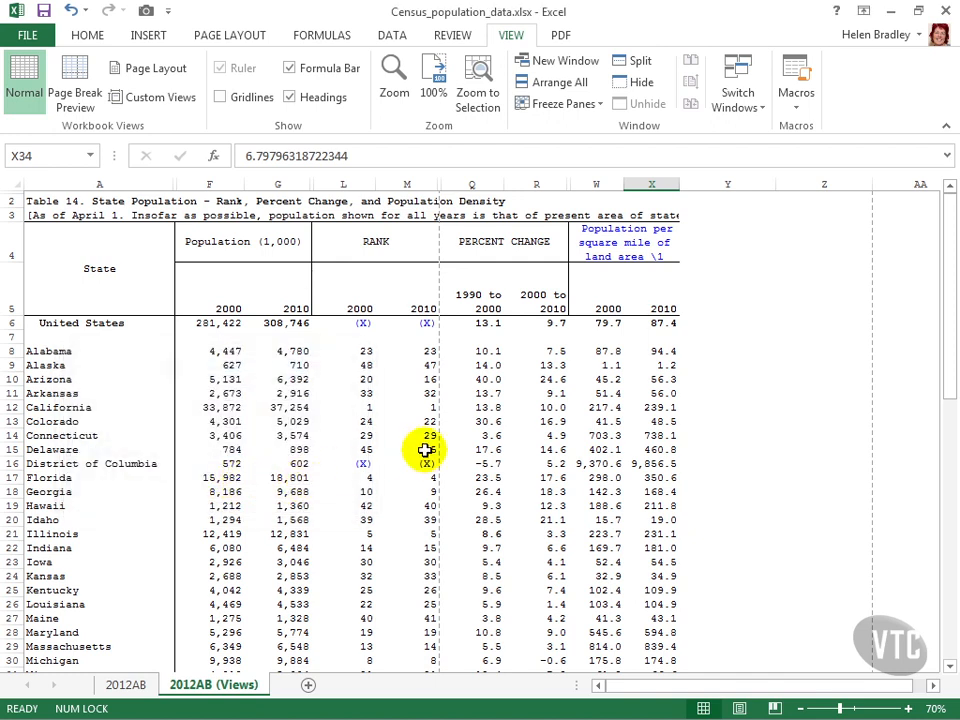
# Check the print preview of the 2000-2010 layout for its header date and footer file path, then return to the sheet.
pyautogui.click(27, 35)
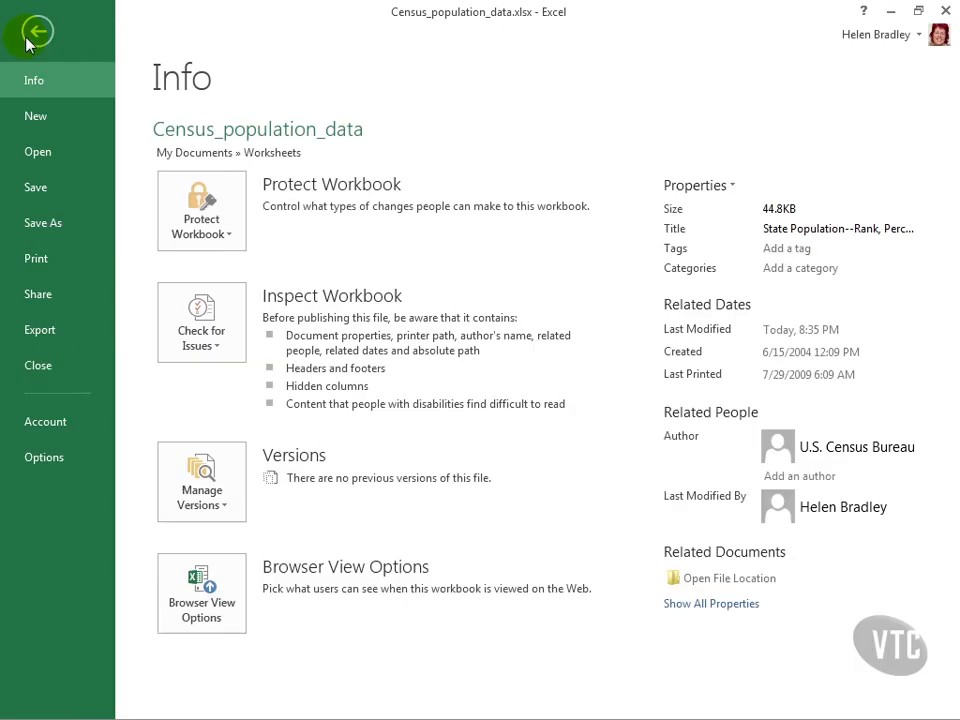
pyautogui.click(40, 256)
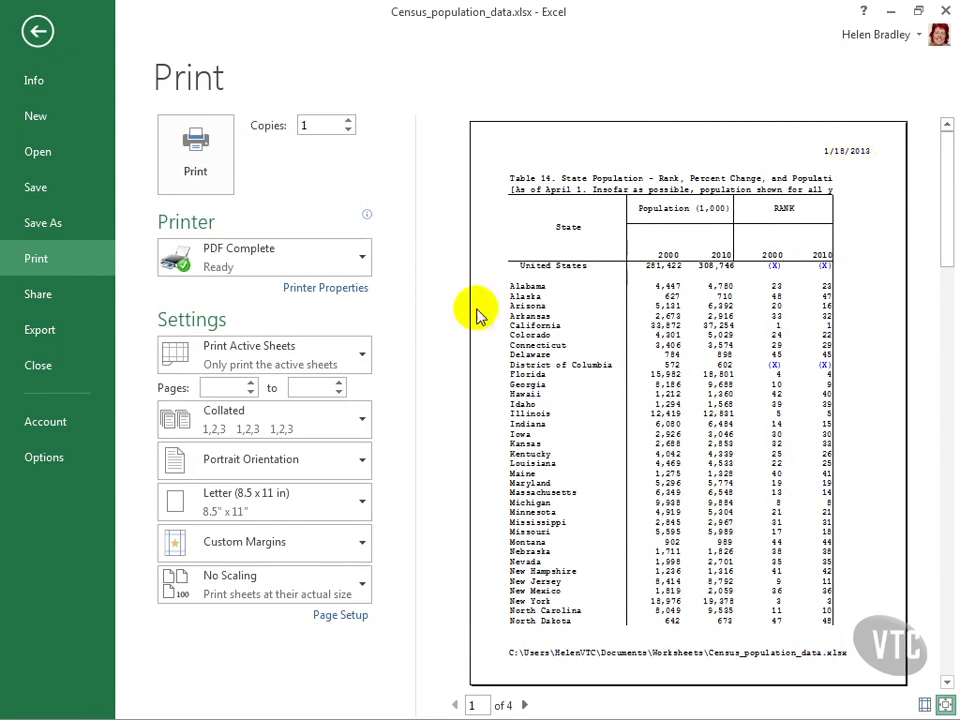
pyautogui.click(36, 33)
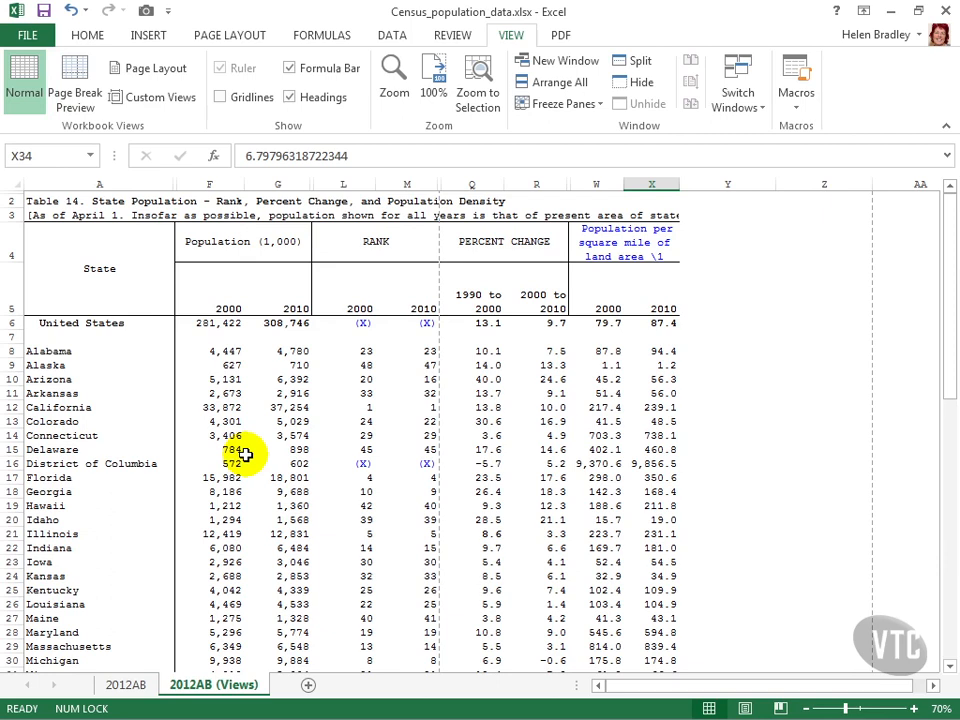
# Switch the sheet to the "All the data" custom view.
pyautogui.click(238, 464)
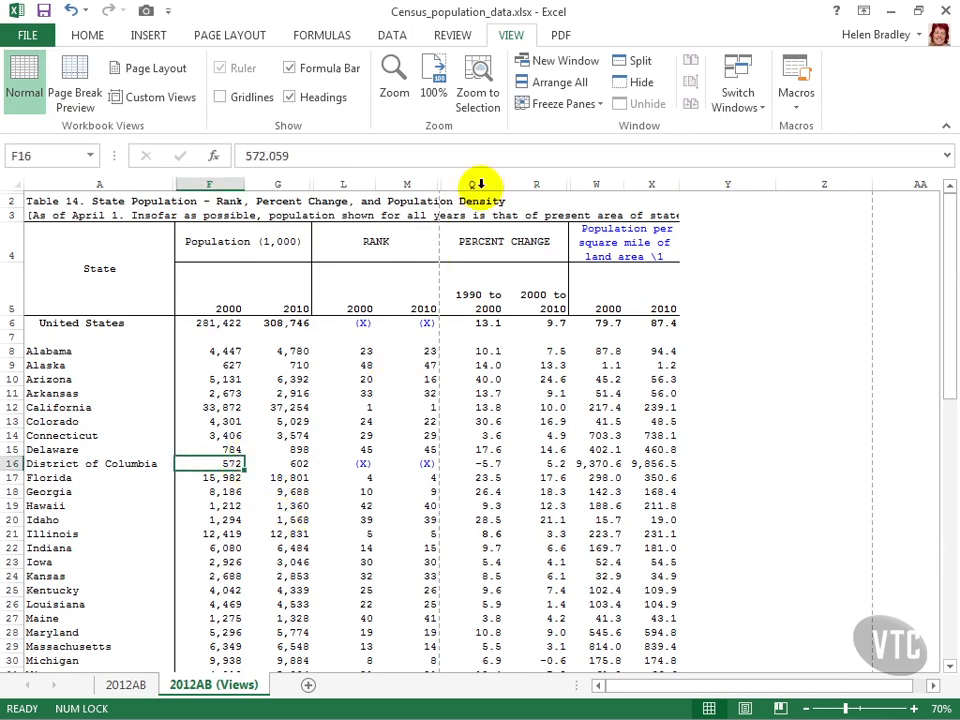
pyautogui.click(164, 99)
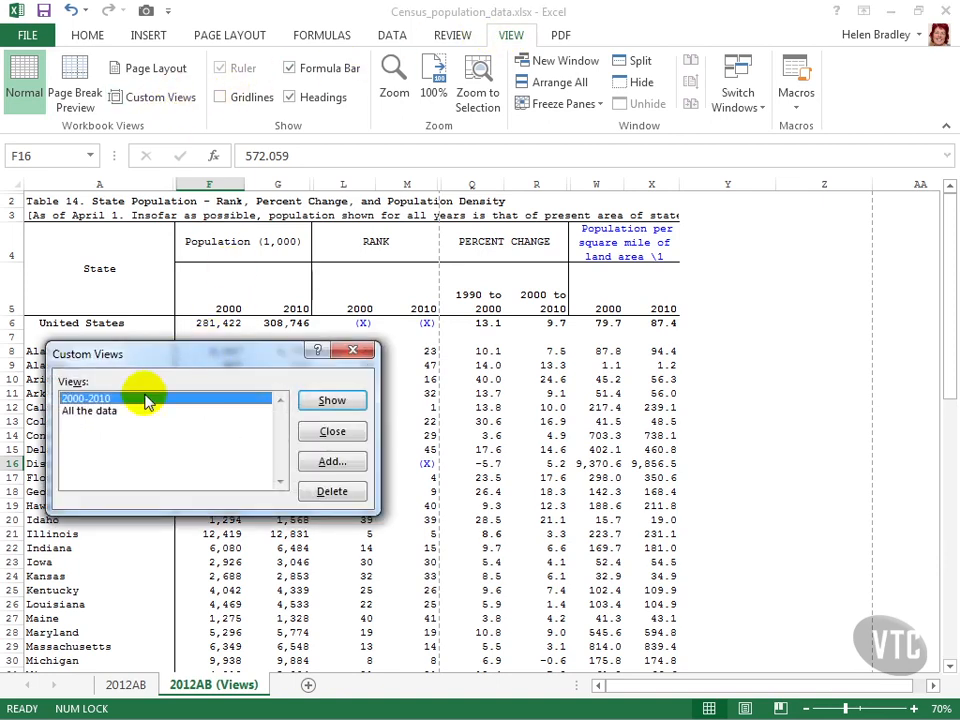
pyautogui.click(100, 411)
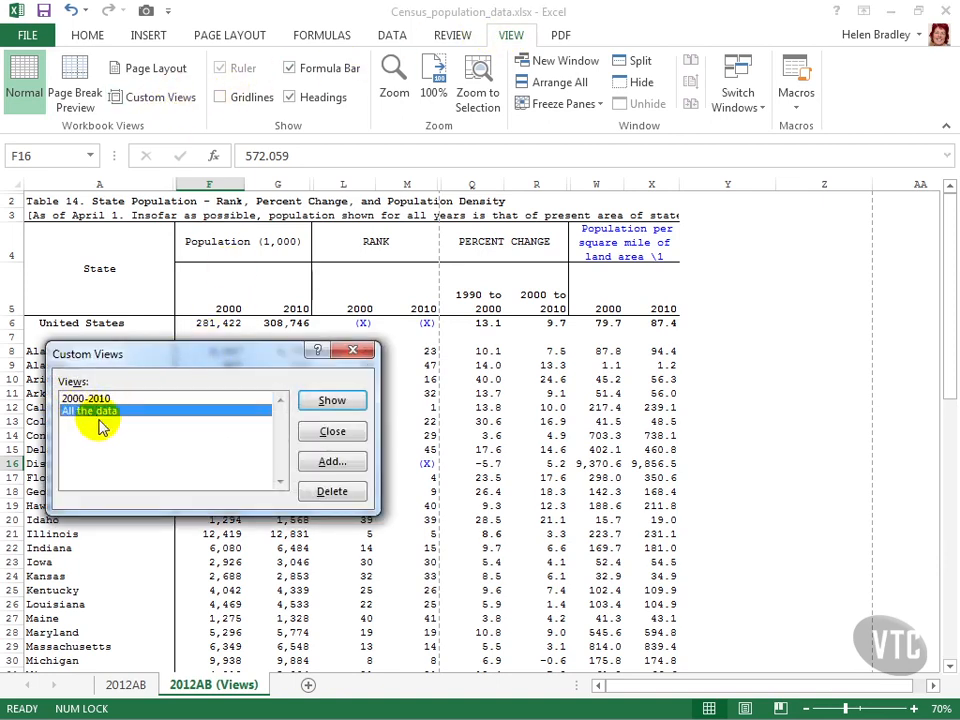
pyautogui.click(338, 402)
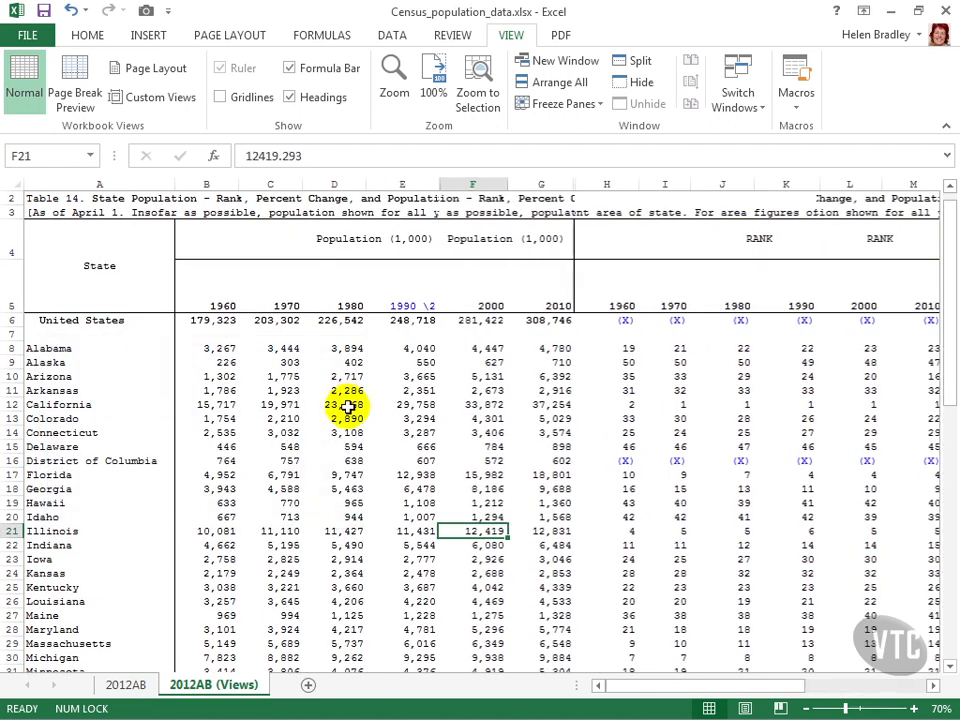
# Check the header and footer areas in the print preview of the full data, then return to the sheet.
pyautogui.click(30, 35)
pyautogui.click(45, 262)
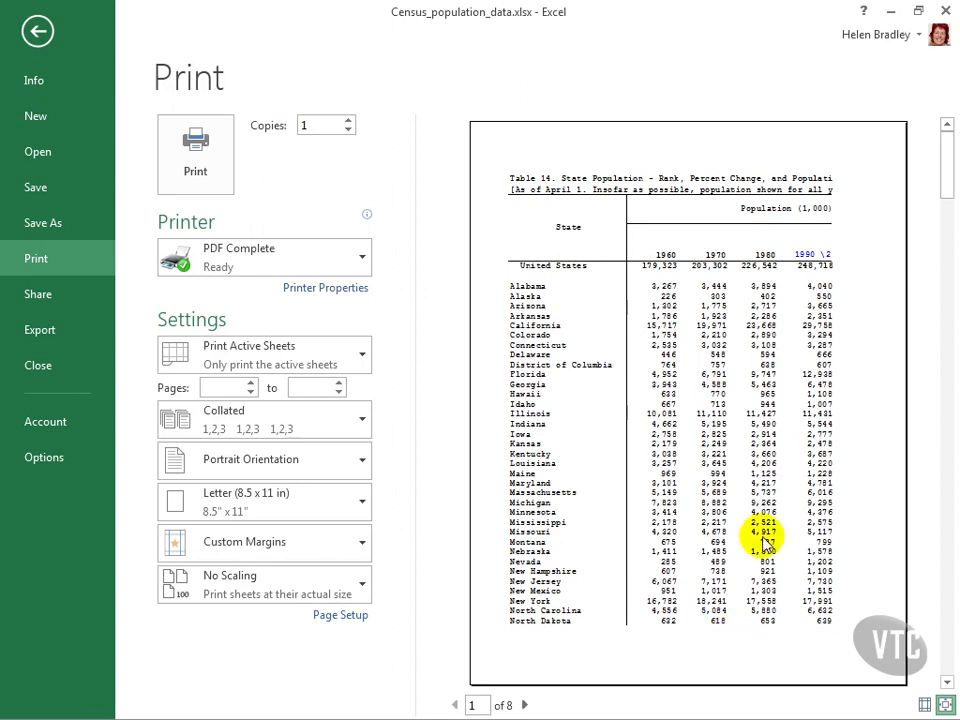
pyautogui.click(37, 31)
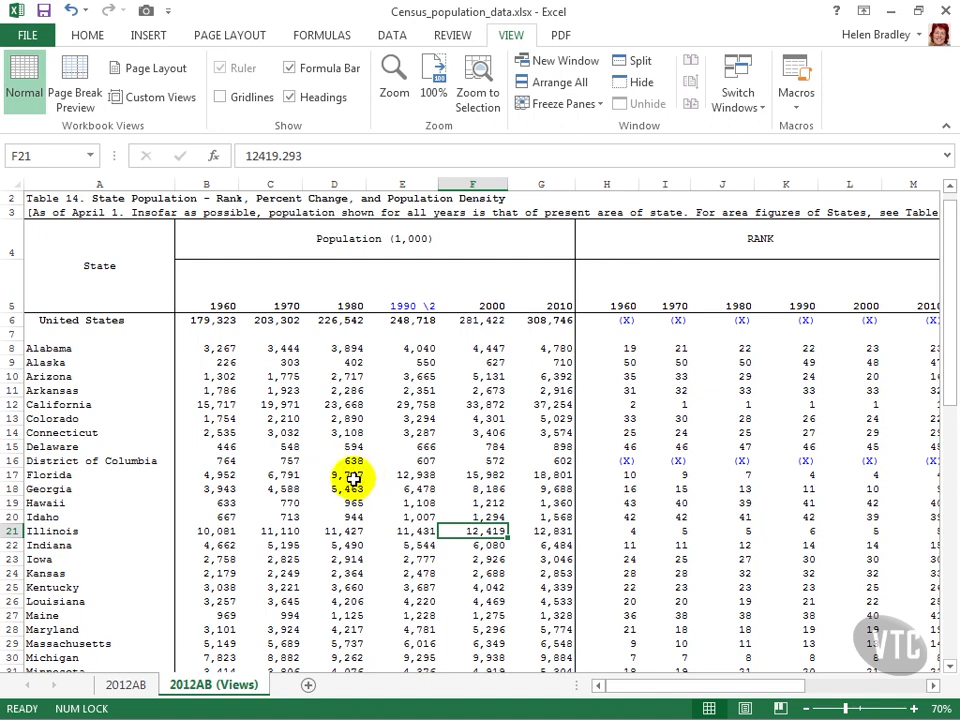
# Switch the sheet back to the "2000-2010" custom view.
pyautogui.click(158, 97)
pyautogui.click(103, 414)
pyautogui.click(106, 399)
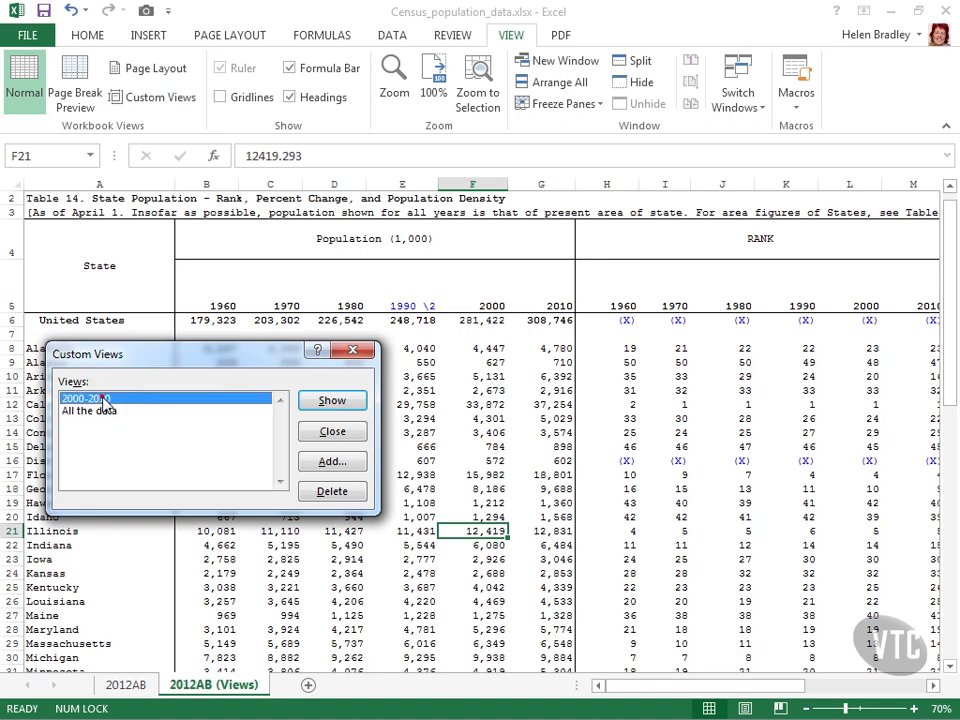
pyautogui.click(331, 402)
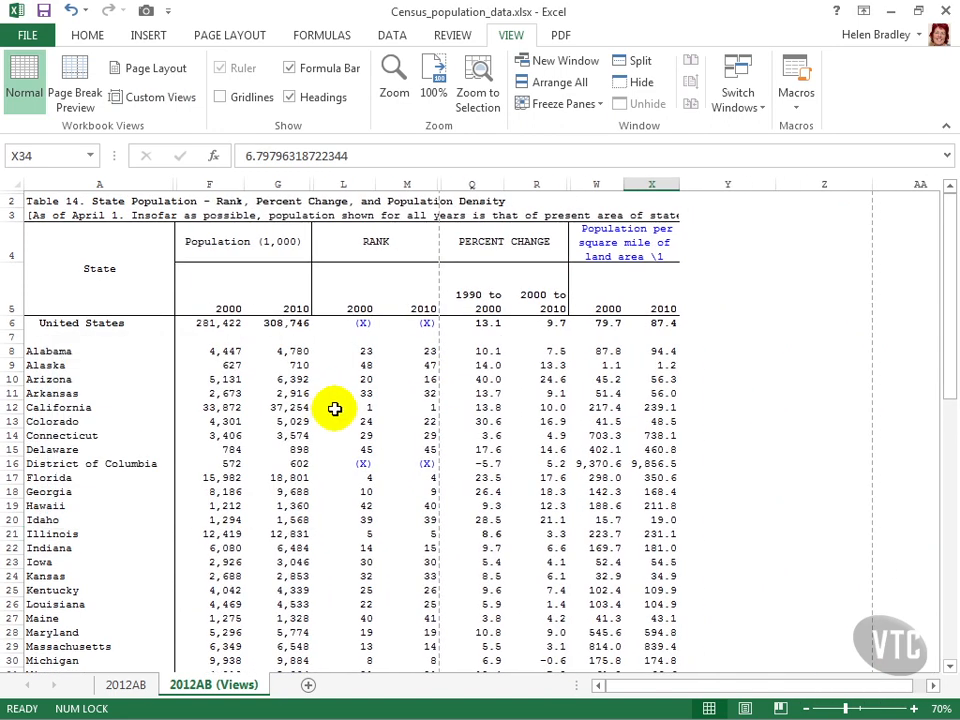